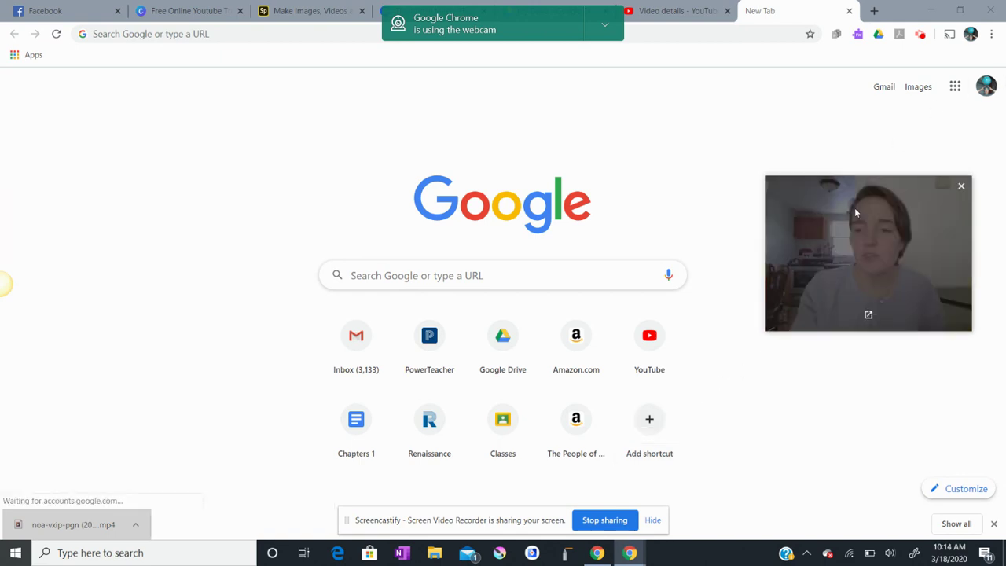
# Open Google Drive from the new tab page.
pyautogui.moveTo(854, 208); pyautogui.dragTo(648, 250)
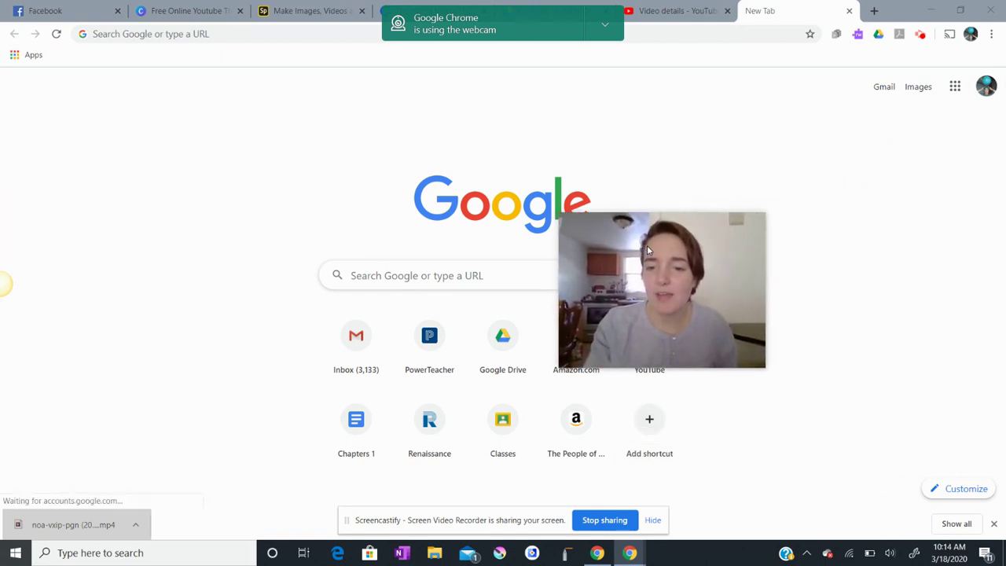
pyautogui.click(955, 95)
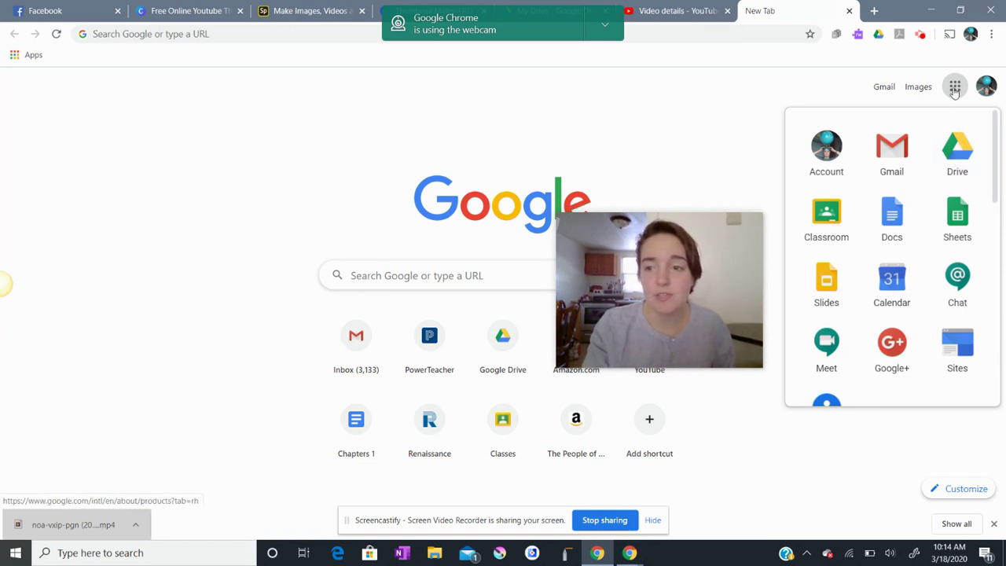
pyautogui.click(958, 149)
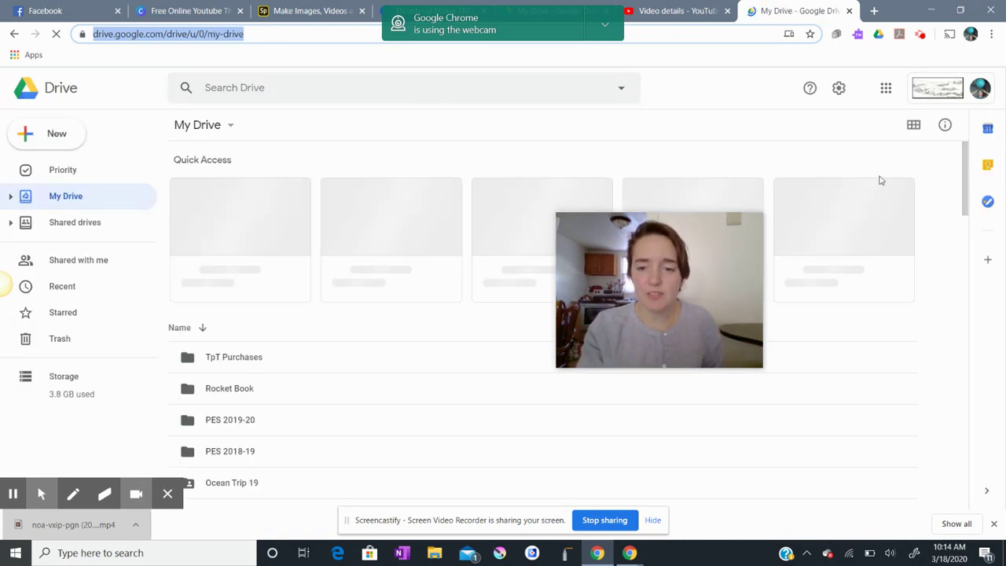
pyautogui.moveTo(695, 272); pyautogui.dragTo(871, 183)
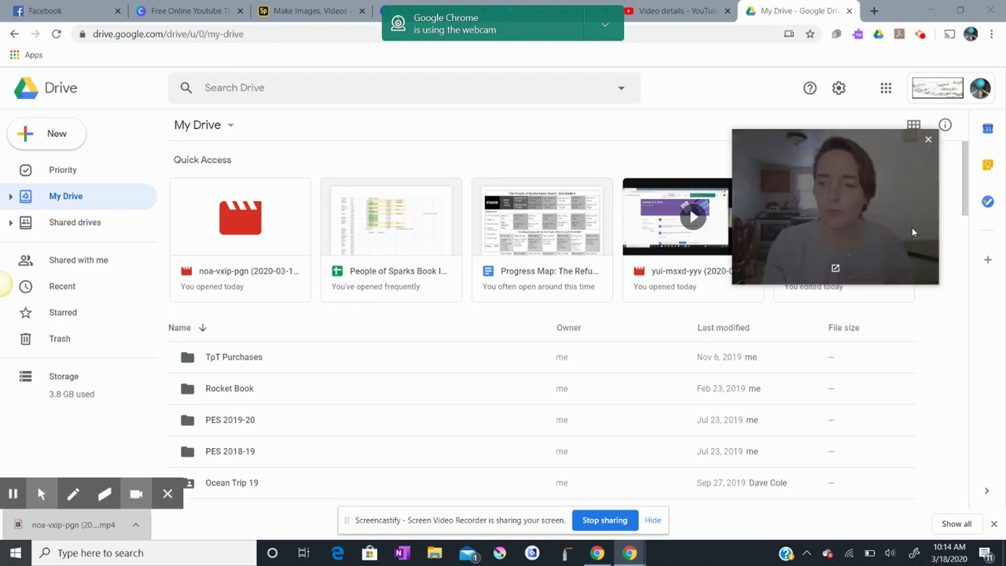
pyautogui.moveTo(965, 203); pyautogui.dragTo(957, 254)
# Find the Meet Recordings folder in My Drive, trying the search "Meet Re", and open the folder.
pyautogui.click(285, 325)
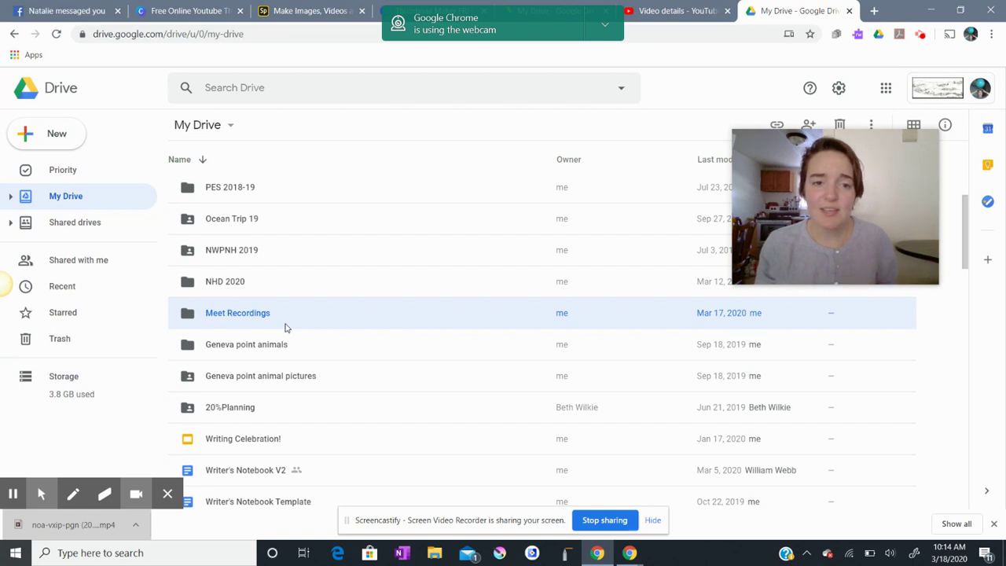
pyautogui.click(242, 88)
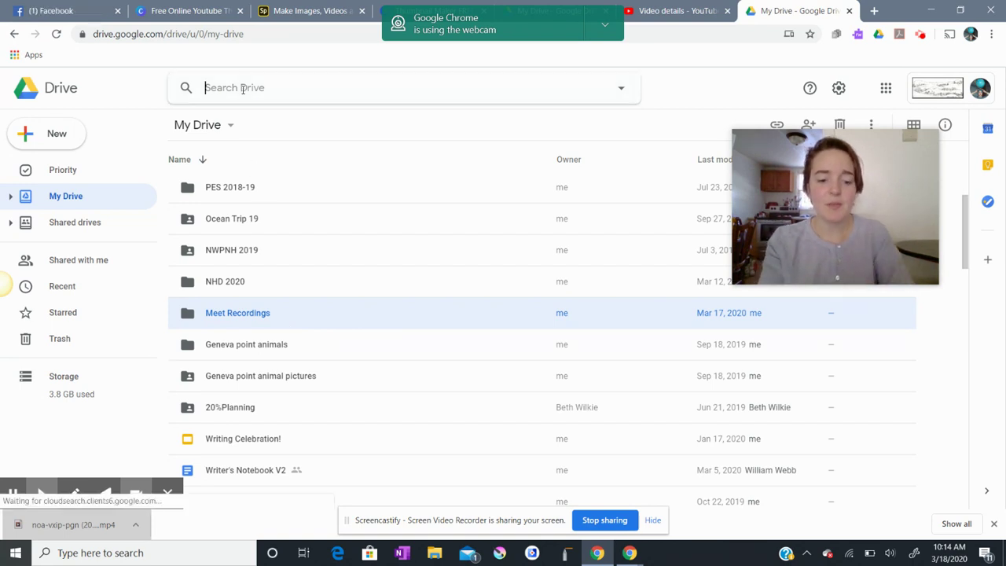
pyautogui.write('Meet')
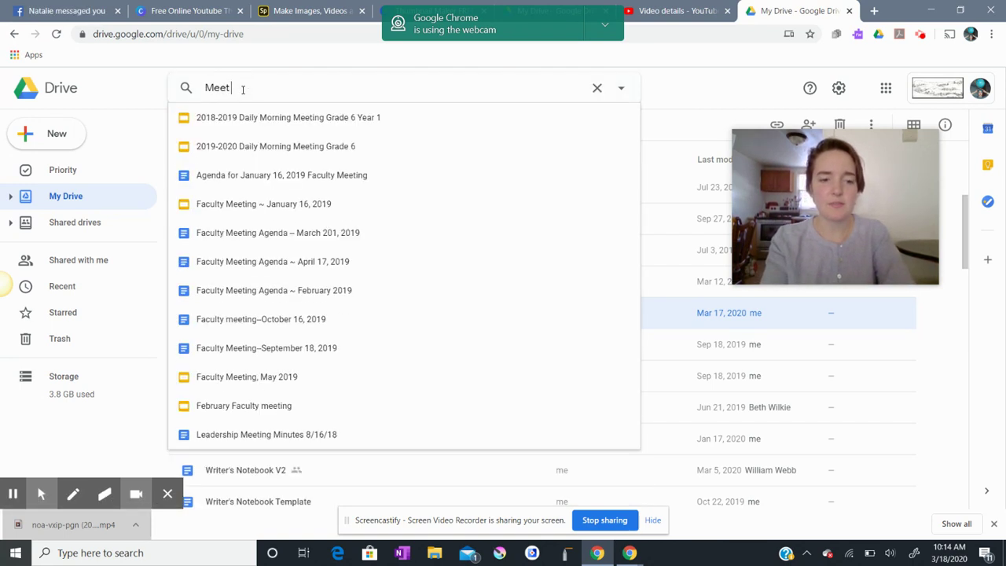
pyautogui.write(' Re')
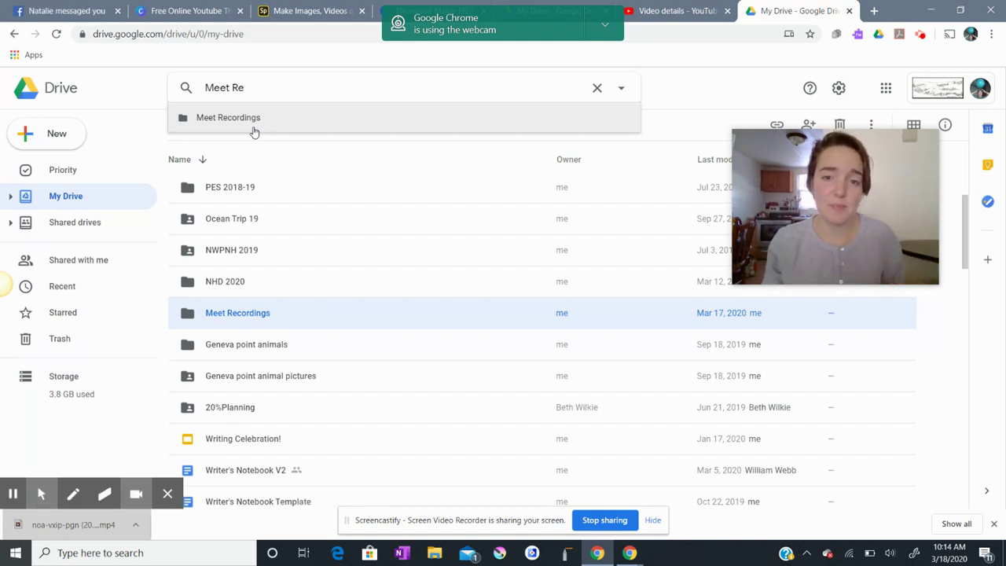
pyautogui.doubleClick(291, 316)
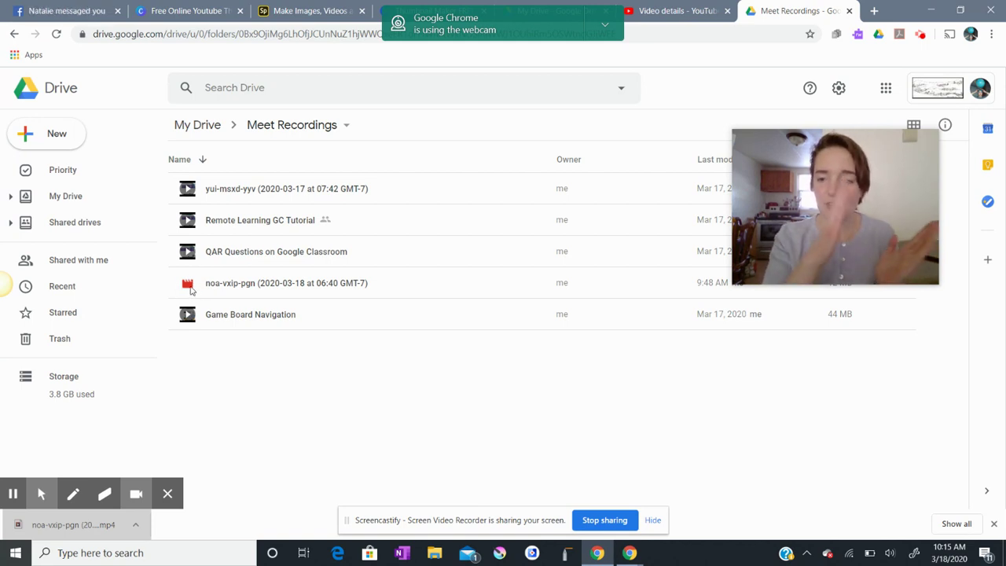
# Open the recording "noa-vxip-pgn (2020-03-18 at 06:40 GMT-7)" and download it.
pyautogui.click(190, 291)
pyautogui.click(190, 291)
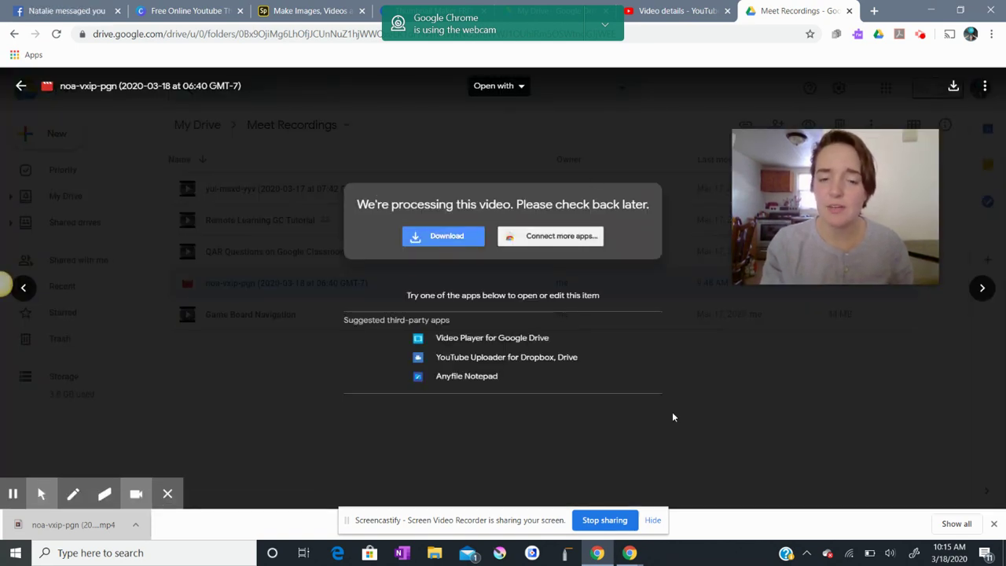
pyautogui.click(453, 237)
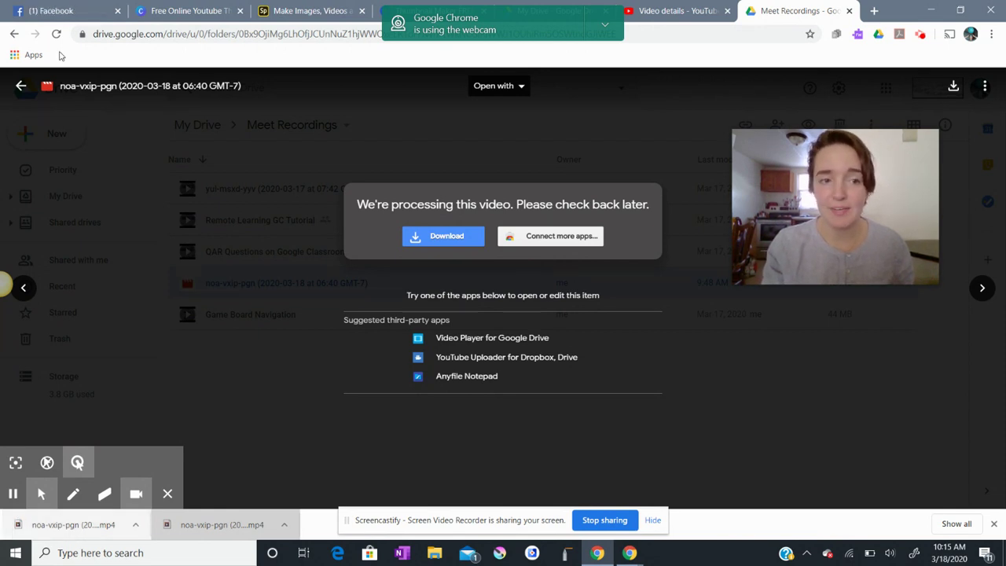
# Close the Facebook page and open YouTube in a new tab.
pyautogui.click(118, 10)
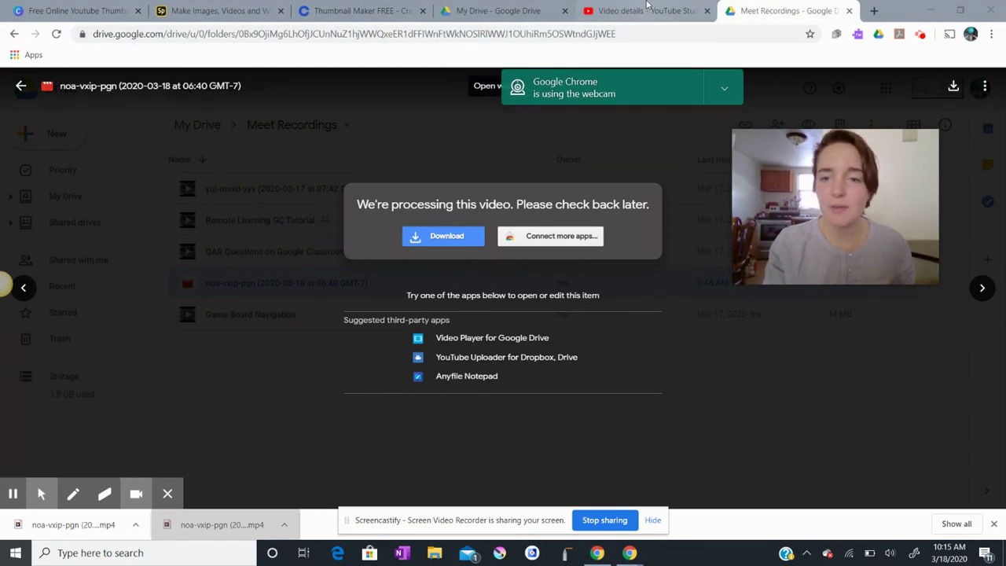
pyautogui.click(874, 10)
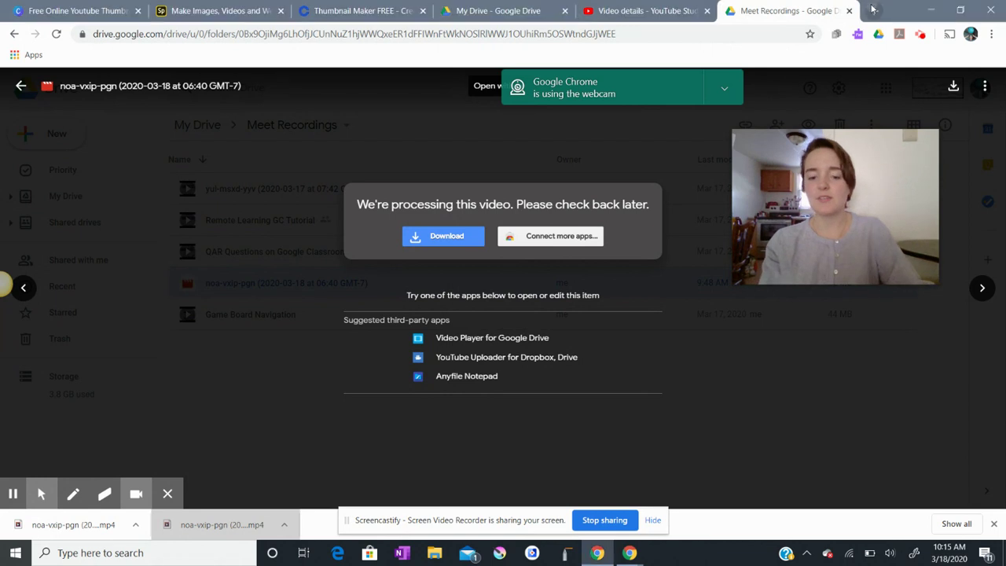
pyautogui.write('you')
pyautogui.press('Return')
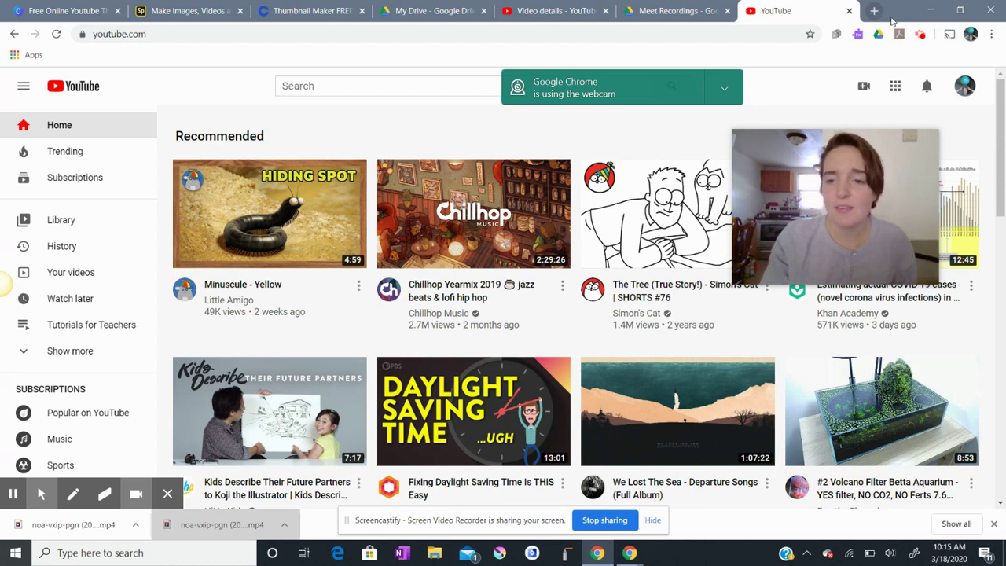
# Start a YouTube video upload and add the downloaded noa-vxip-pgn MP4 file.
pyautogui.click(864, 87)
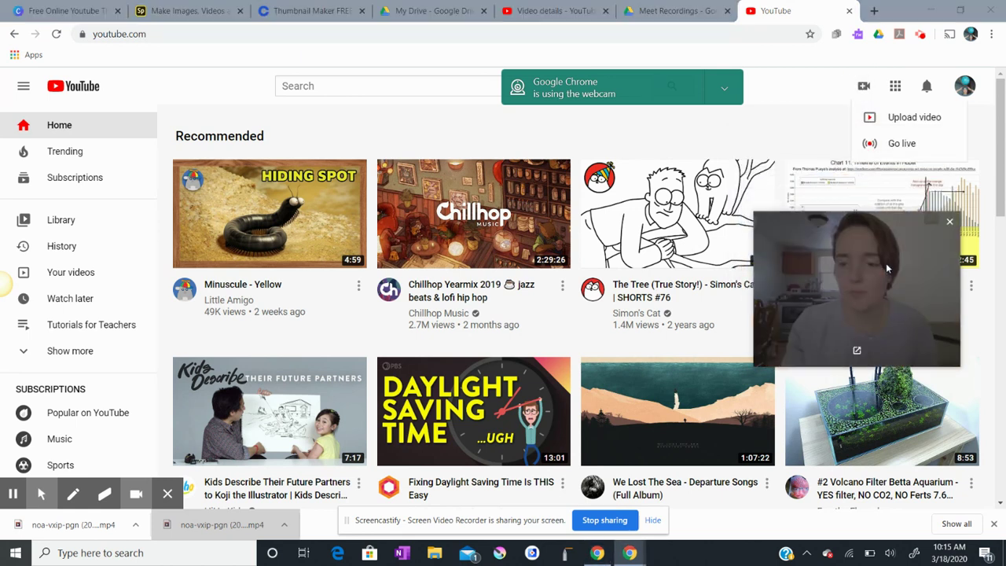
pyautogui.click(891, 117)
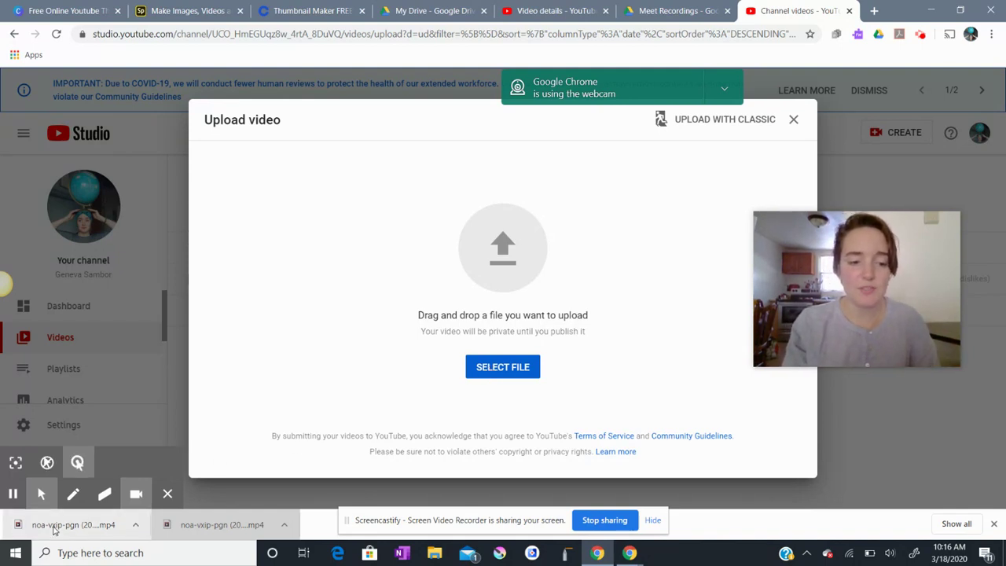
pyautogui.moveTo(54, 531); pyautogui.dragTo(227, 419)
pyautogui.moveTo(394, 284); pyautogui.dragTo(393, 284)
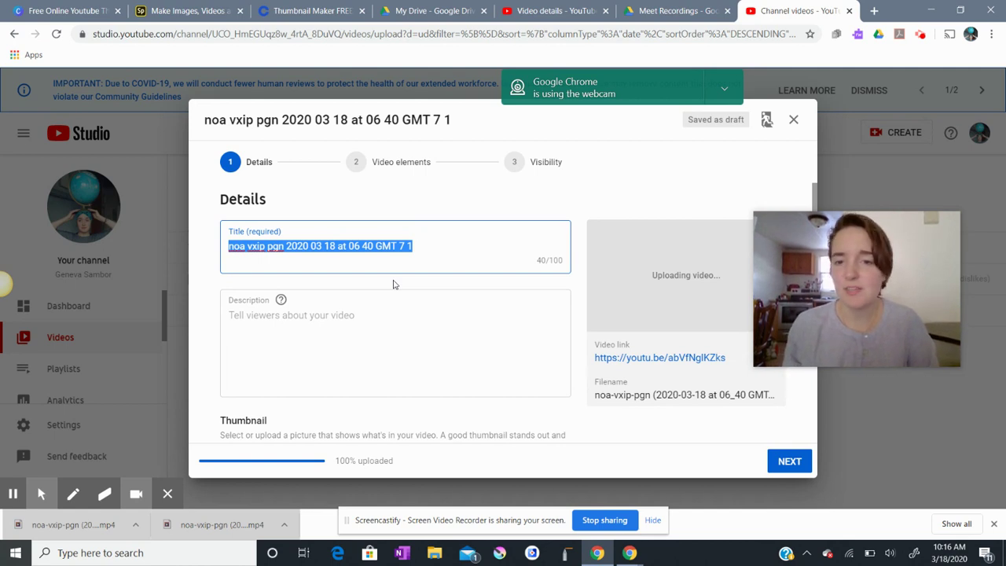
# Clear the file-name text from the uploaded video's title.
pyautogui.click(415, 247)
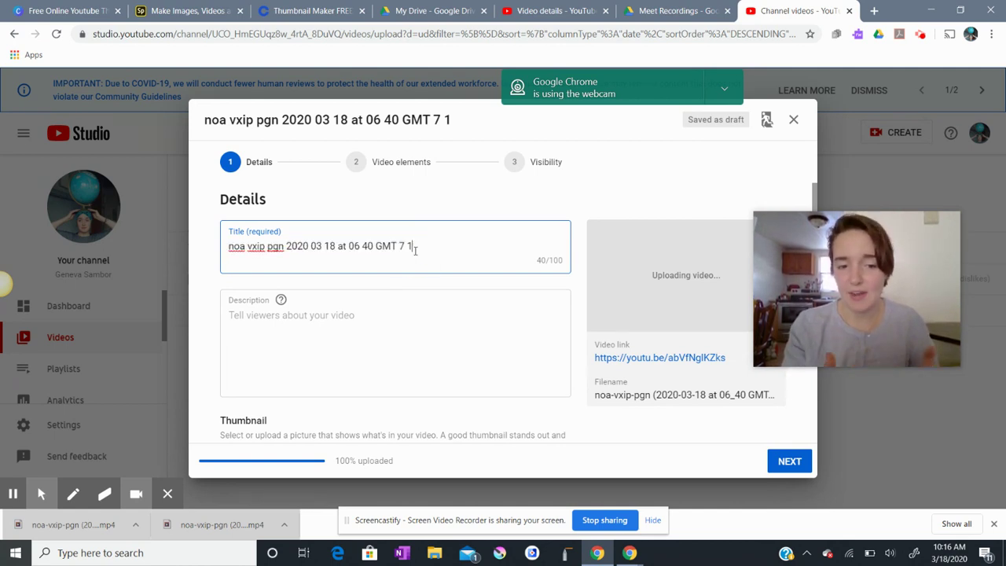
pyautogui.press('BackSpace')
pyautogui.press('BackSpace')
pyautogui.press('BackSpace')
pyautogui.press('BackSpace')
pyautogui.press('BackSpace')
pyautogui.press('BackSpace')
pyautogui.press('BackSpace')
pyautogui.press('BackSpace')
pyautogui.press('BackSpace')
pyautogui.press('BackSpace')
pyautogui.press('BackSpace')
pyautogui.press('BackSpace')
pyautogui.press('BackSpace')
pyautogui.press('BackSpace')
pyautogui.press('BackSpace')
pyautogui.press('BackSpace')
pyautogui.press('BackSpace')
pyautogui.press('BackSpace')
pyautogui.press('BackSpace')
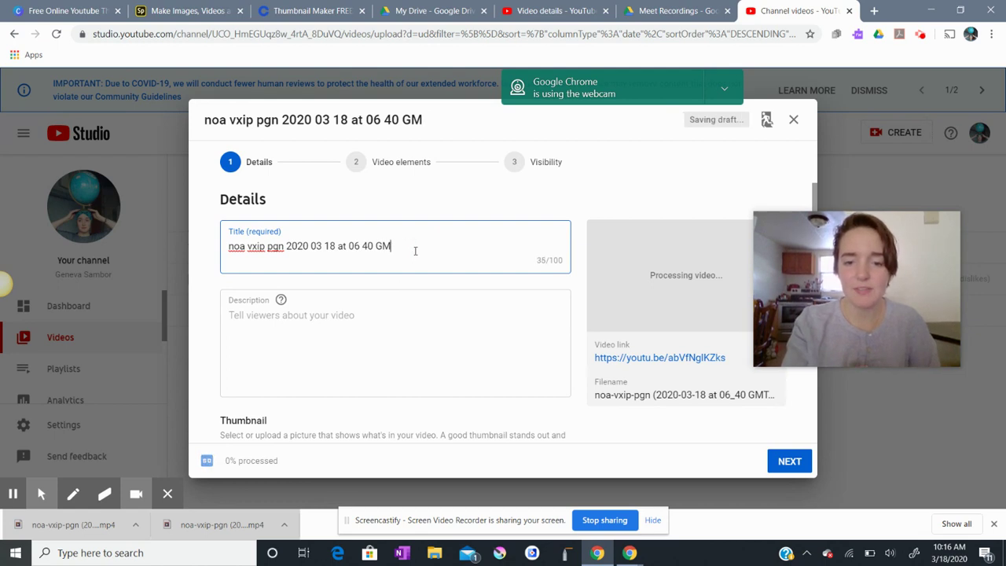
pyautogui.press('BackSpace')
pyautogui.press('BackSpace')
pyautogui.press('BackSpace')
pyautogui.press('BackSpace')
pyautogui.press('BackSpace')
pyautogui.press('BackSpace')
pyautogui.press('BackSpace')
pyautogui.press('BackSpace')
pyautogui.press('BackSpace')
pyautogui.press('BackSpace')
pyautogui.press('BackSpace')
pyautogui.press('BackSpace')
pyautogui.press('BackSpace')
pyautogui.press('BackSpace')
pyautogui.press('BackSpace')
pyautogui.press('BackSpace')
pyautogui.press('BackSpace')
pyautogui.press('BackSpace')
pyautogui.press('BackSpace')
pyautogui.press('BackSpace')
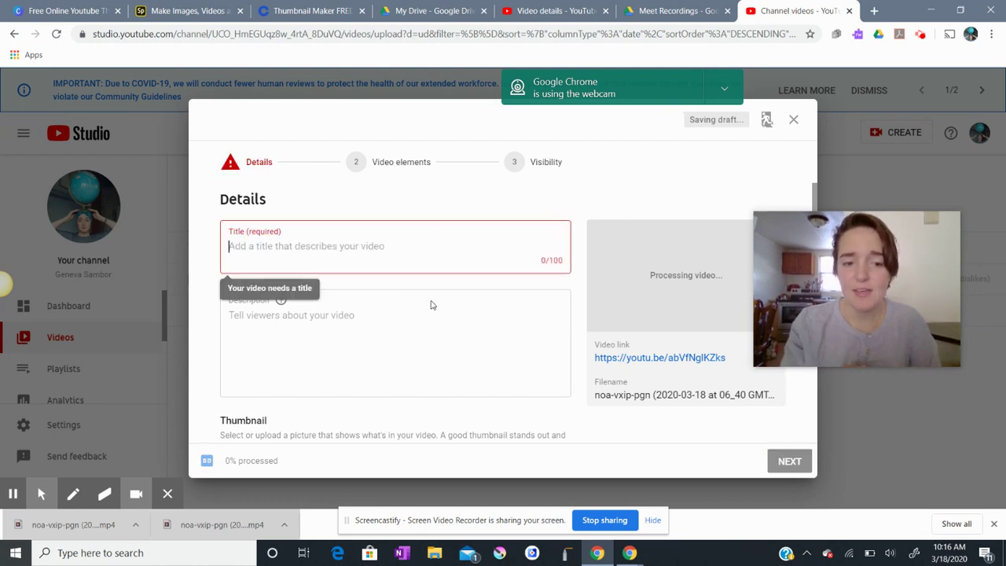
# Examine the description, thumbnail, playlist and audience options in the uploaded video's details.
pyautogui.click(341, 341)
pyautogui.scroll(-3, 341, 341)
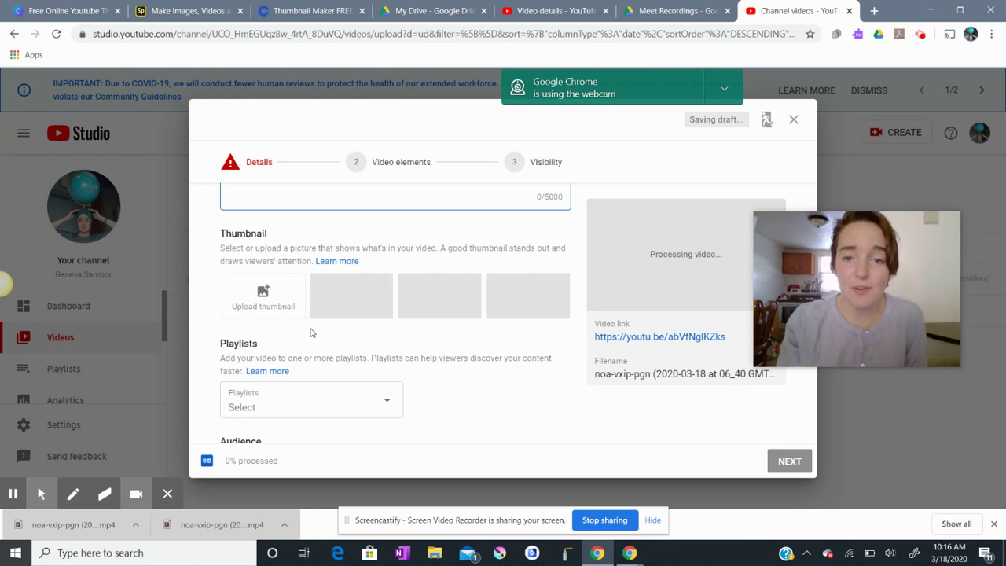
pyautogui.scroll(-1, 341, 346)
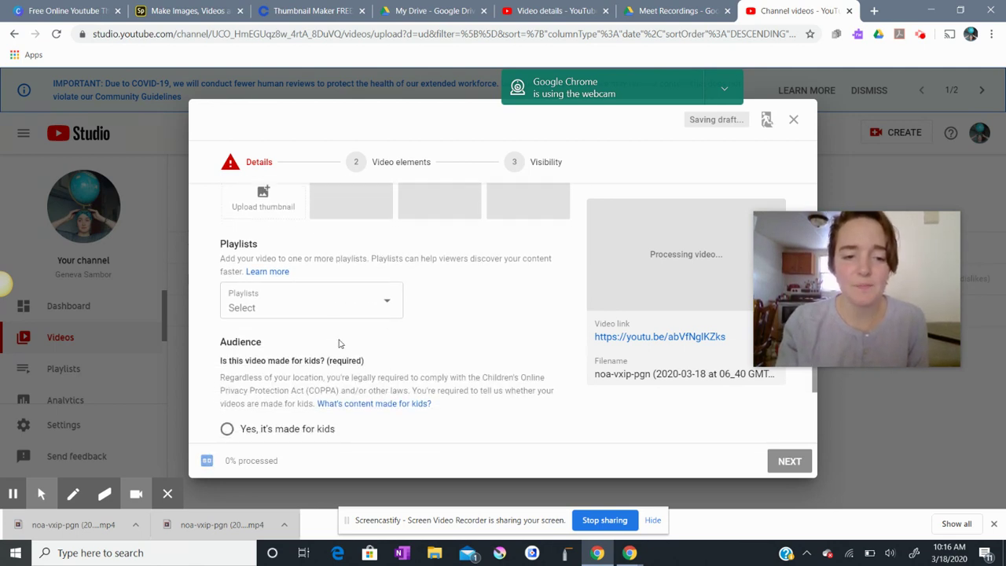
pyautogui.click(307, 313)
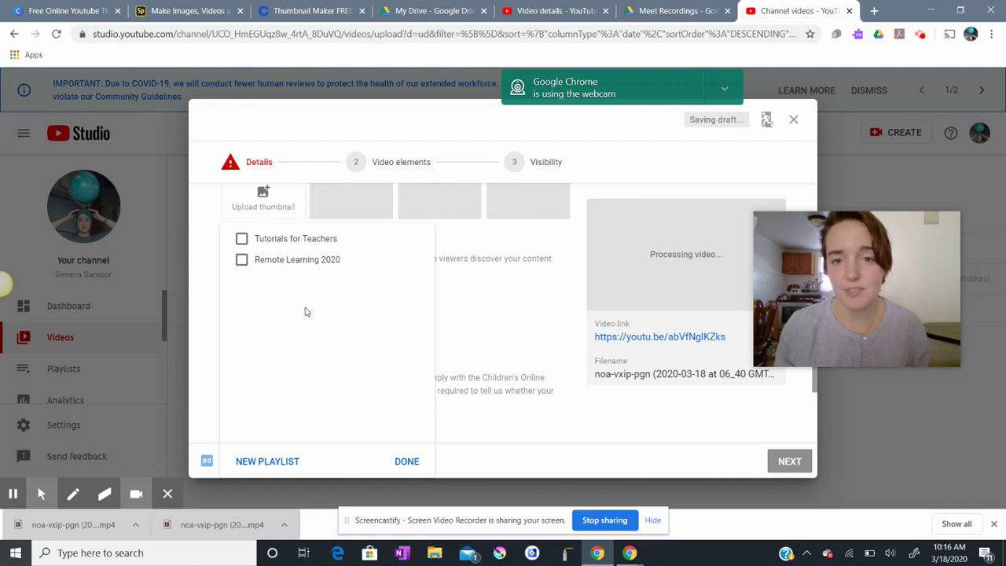
pyautogui.click(486, 299)
pyautogui.scroll(-2, 295, 355)
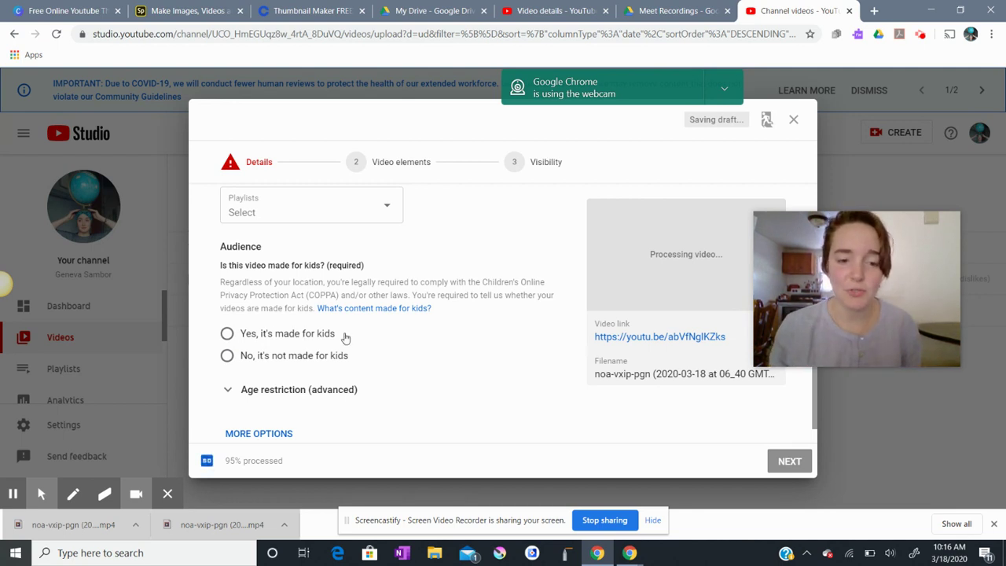
pyautogui.scroll(-1, 346, 337)
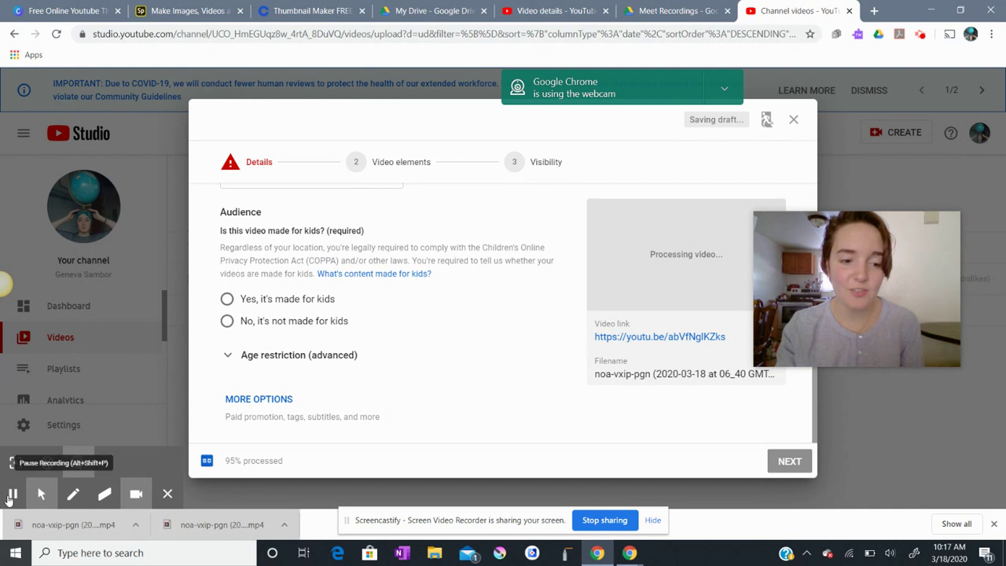
pyautogui.click(12, 494)
pyautogui.click(11, 494)
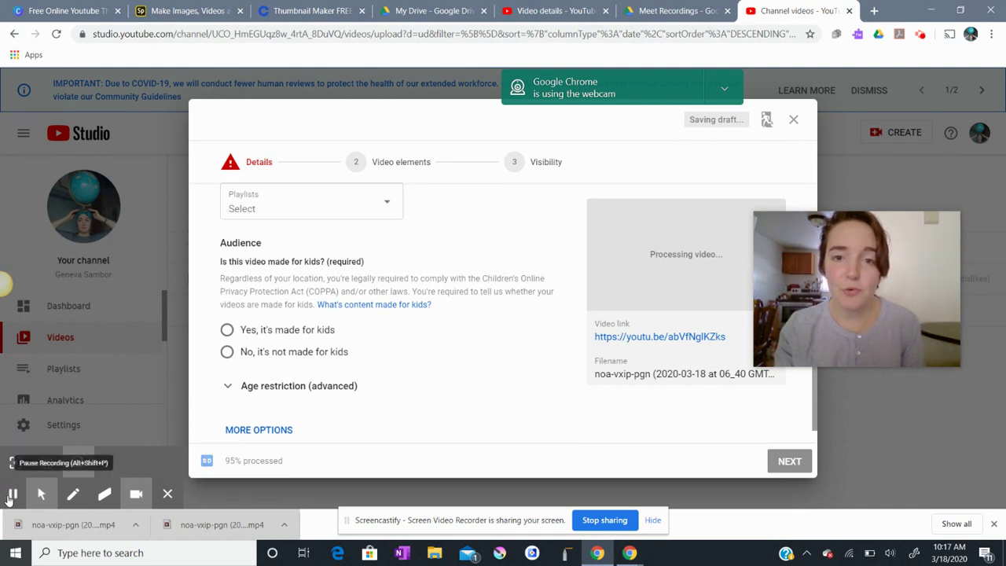